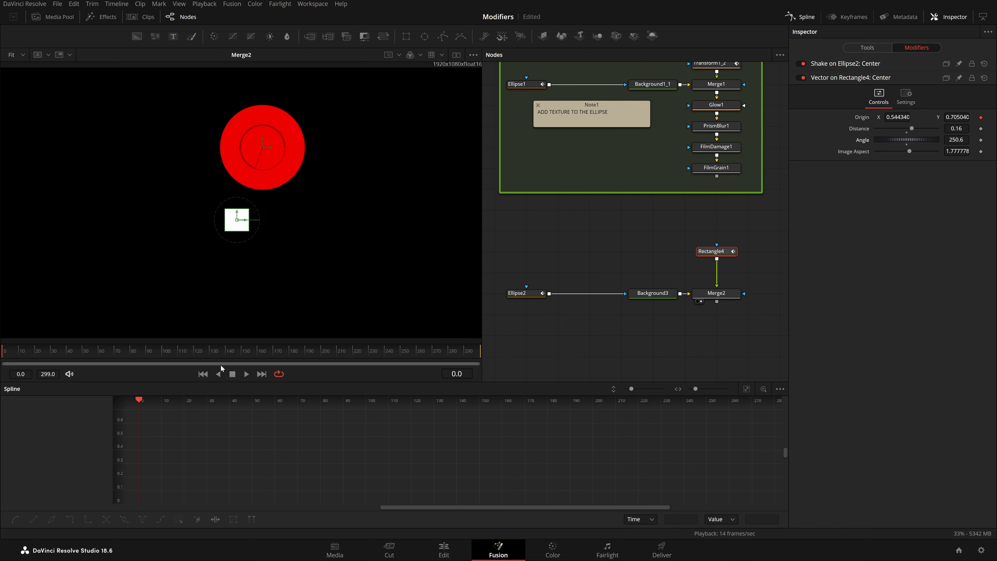
Scrub the animation to frame 299 and back to frame 0 to check how the rectangle follows the ellipse
{"action": "left_click_drag", "start_coordinate": [223, 368], "coordinate": [560, 360]}
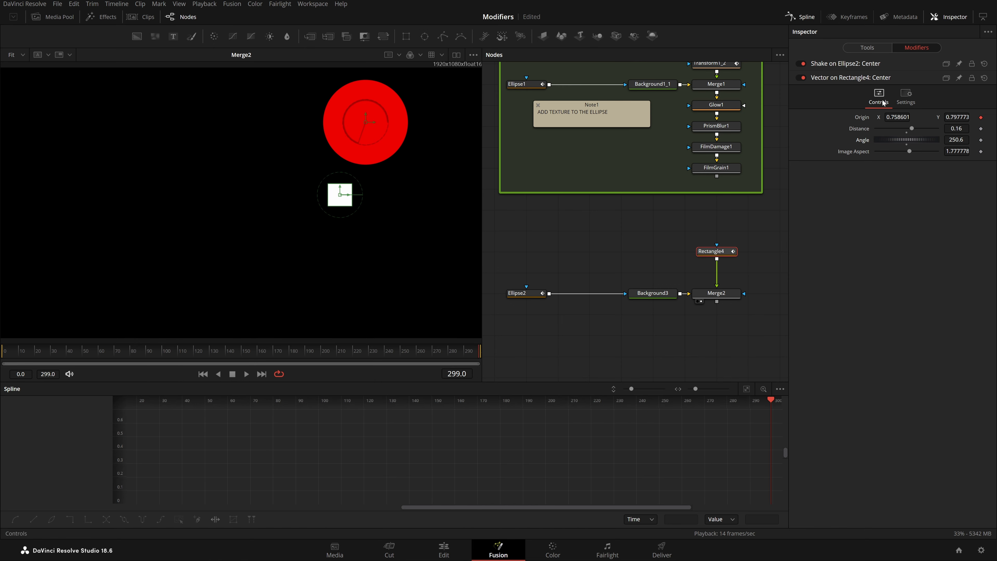
{"action": "left_click_drag", "start_coordinate": [138, 362], "coordinate": [24, 361]}
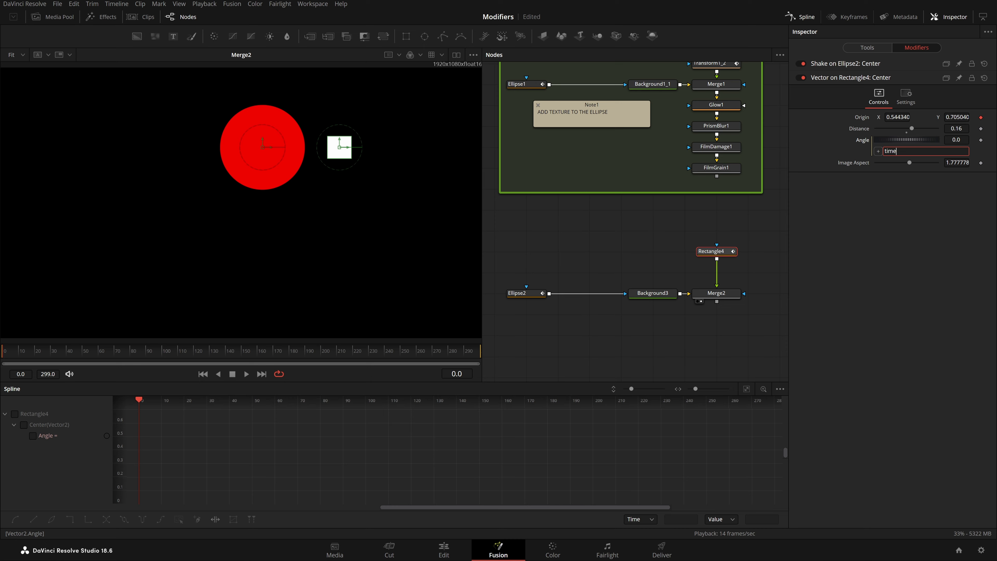
Play the animation and set the Angle expression of Rectangle4's Center vector to time
{"action": "key", "text": "space"}
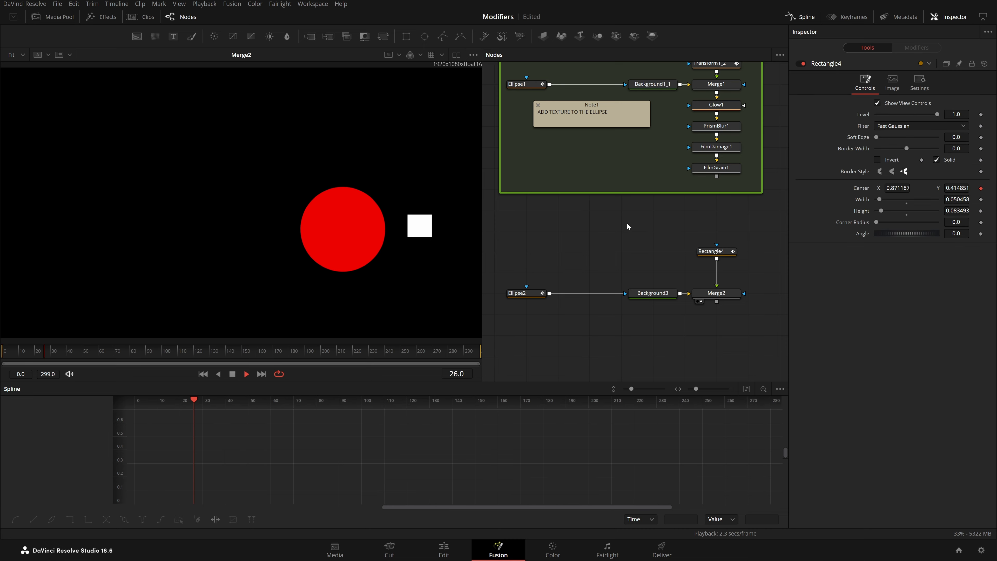
{"action": "left_click", "coordinate": [725, 250]}
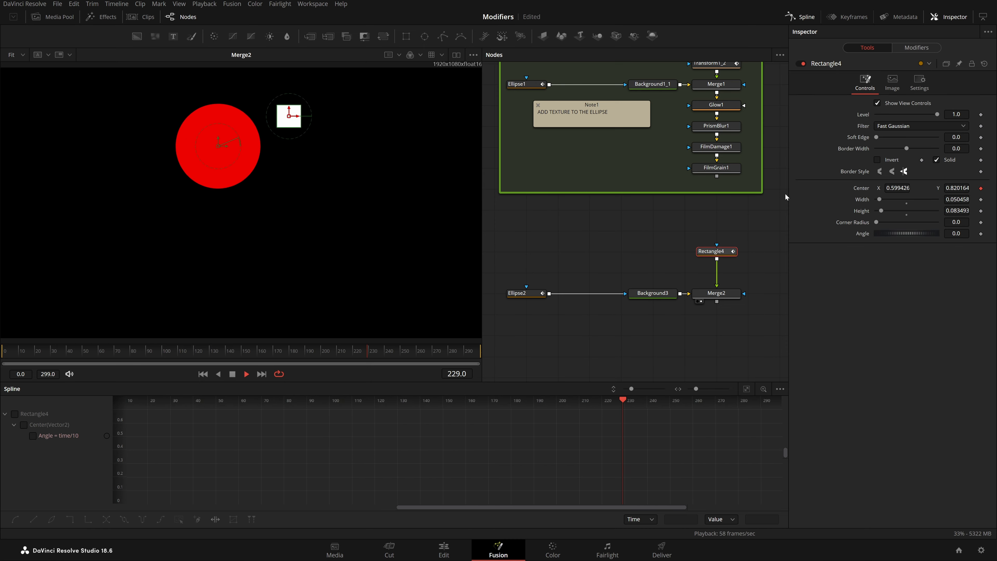
{"action": "left_click", "coordinate": [921, 48]}
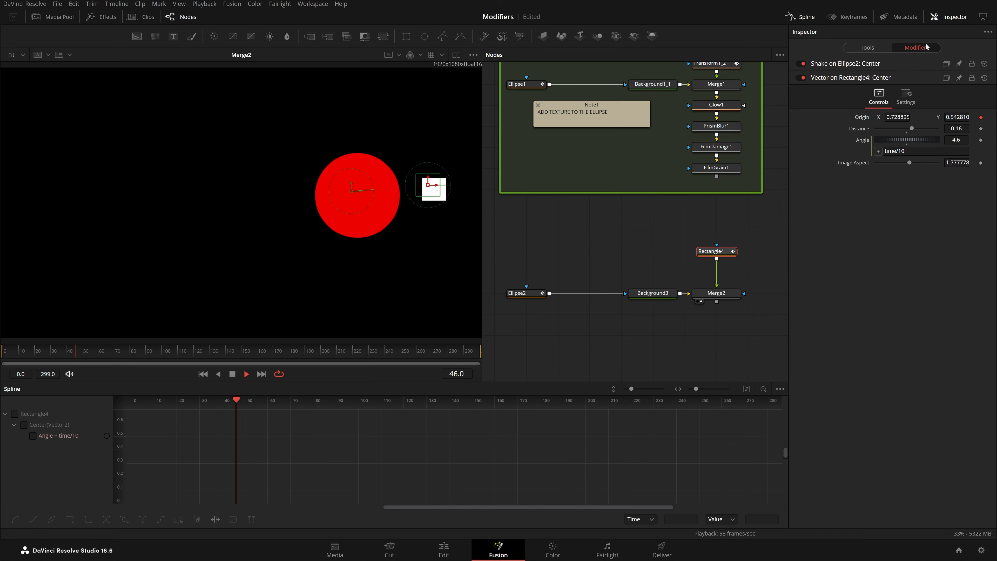
{"action": "left_click", "coordinate": [915, 151]}
{"action": "key", "text": "BackSpace"}
{"action": "key", "text": "BackSpace"}
{"action": "key", "text": "BackSpace"}
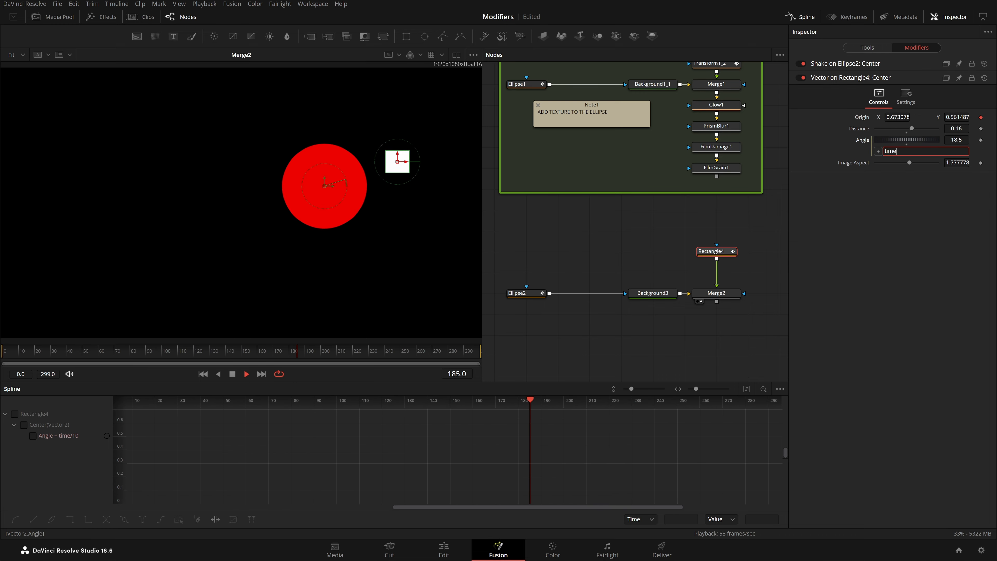
{"action": "left_click", "coordinate": [727, 252]}
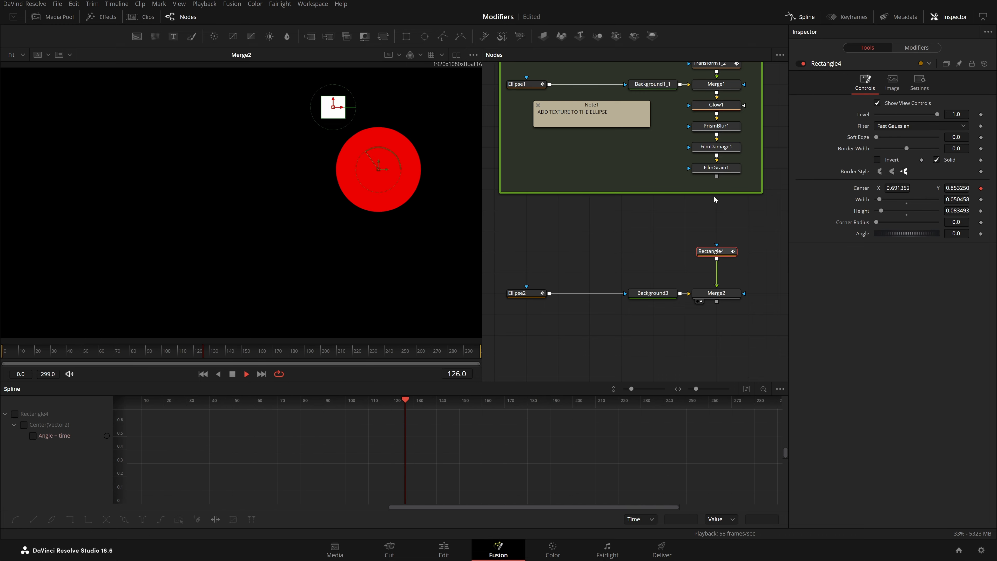
View the FilmGrain1 output as a reference and stop the playback
{"action": "left_click", "coordinate": [701, 176]}
{"action": "left_click", "coordinate": [636, 254]}
{"action": "key", "text": "space"}
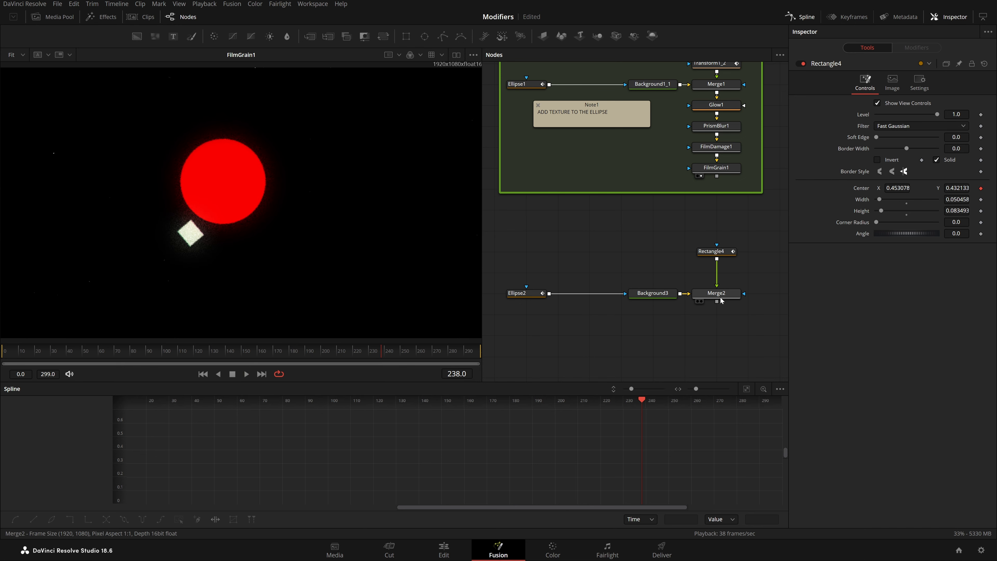
Back in the Merge2 view, shrink Rectangle4 to about 0.033 by 0.053 and reduce its vector's Distance to about 0.129
{"action": "left_click", "coordinate": [702, 301]}
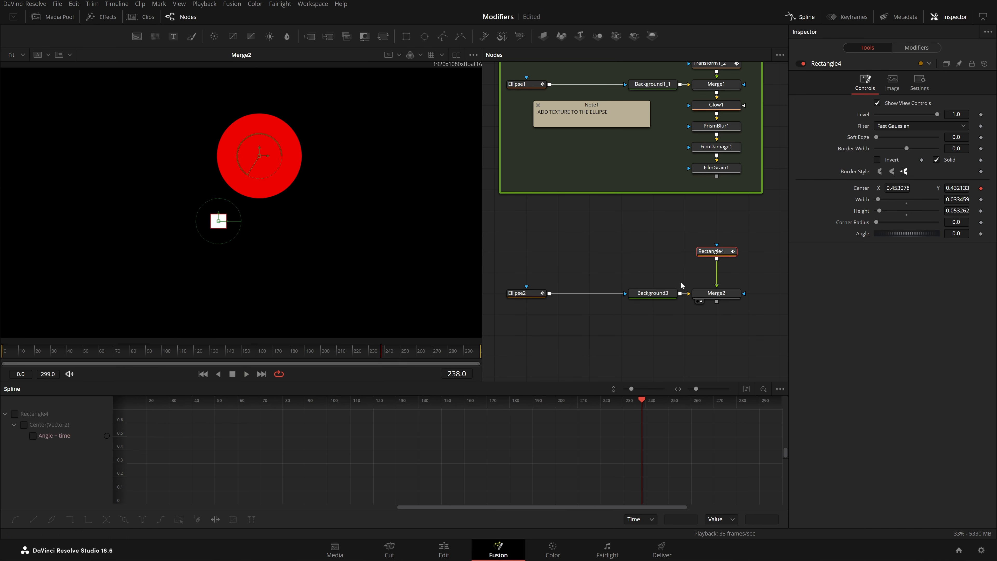
{"action": "left_click", "coordinate": [915, 49]}
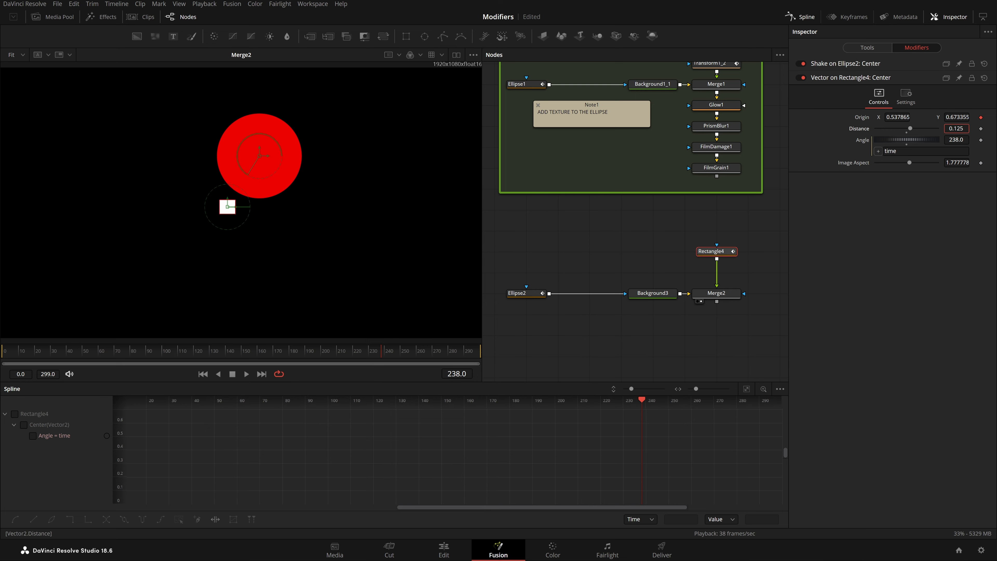
{"action": "key", "text": "space"}
Speed up Rectangle4's orbit by setting its Center vector's Angle expression to time*2
{"action": "left_click", "coordinate": [715, 293]}
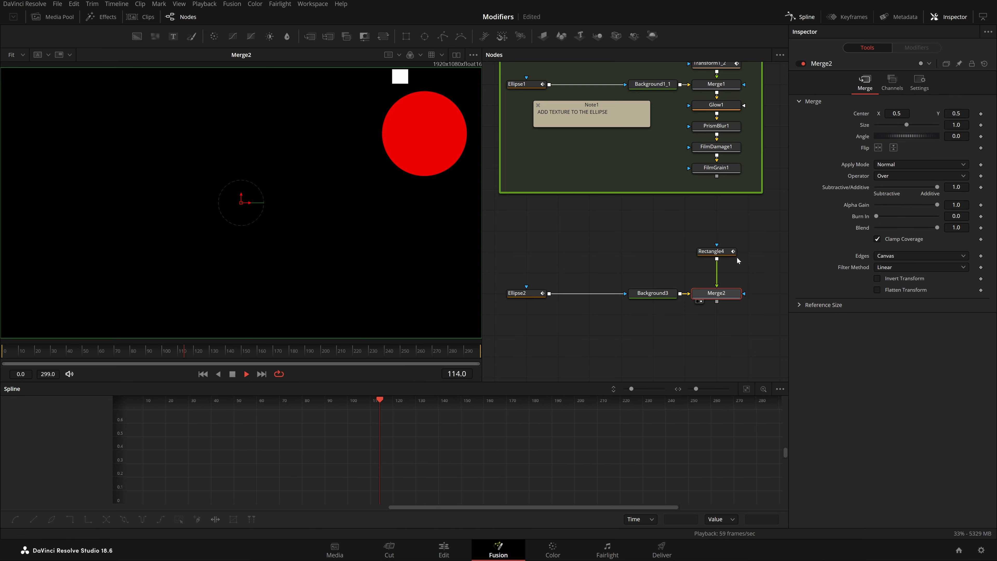
{"action": "left_click", "coordinate": [725, 251]}
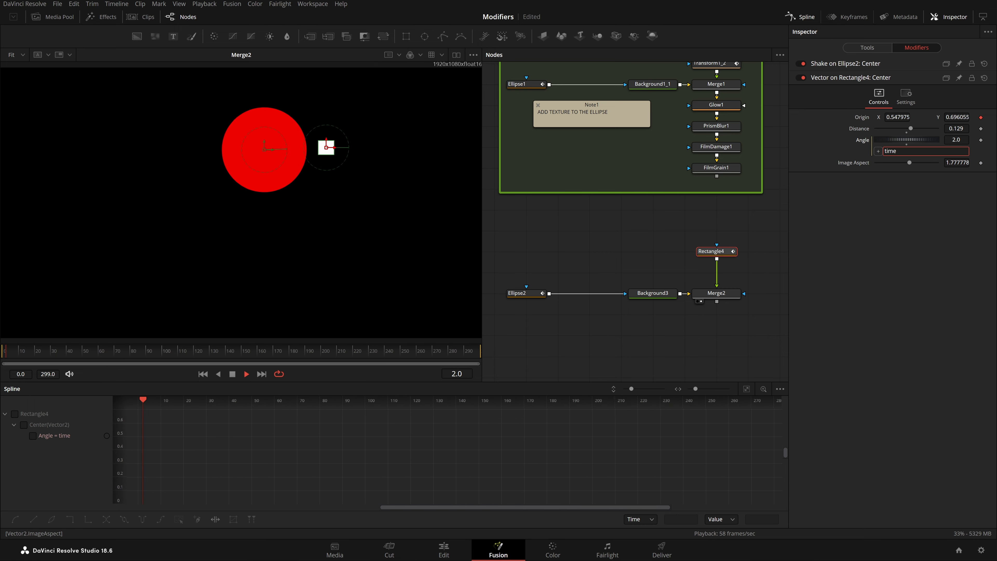
{"action": "type", "text": "*"}
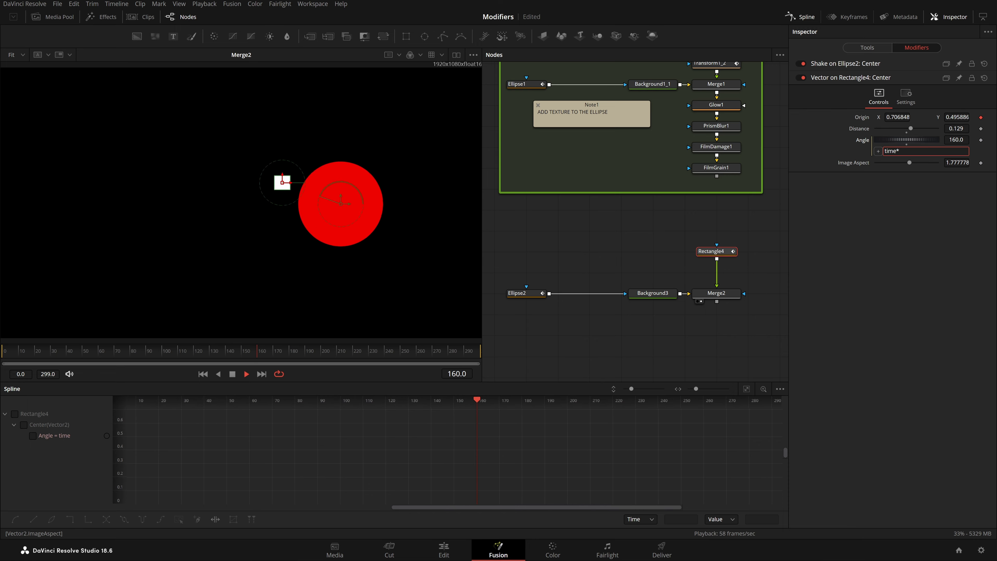
{"action": "type", "text": "2"}
{"action": "key", "text": "Return"}
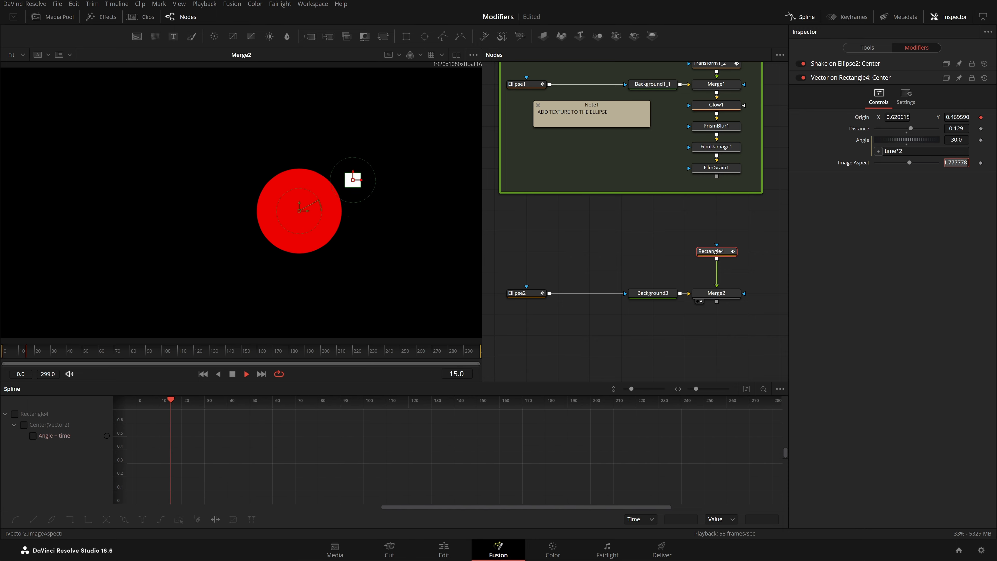
Preview the orbit with nothing selected and compare the FilmGrain1 output with Merge2
{"action": "left_click", "coordinate": [594, 244]}
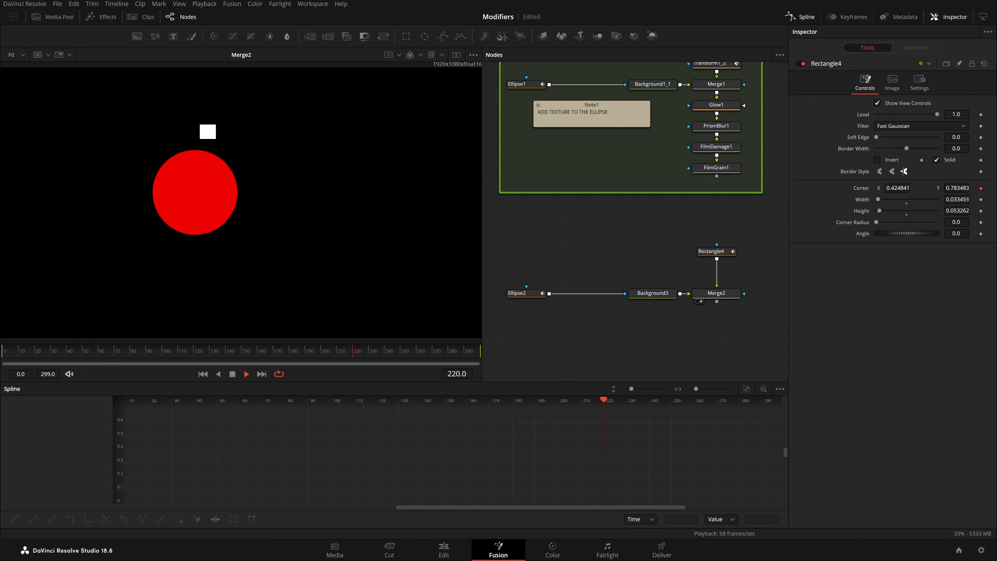
{"action": "left_click_drag", "start_coordinate": [710, 168], "coordinate": [250, 205]}
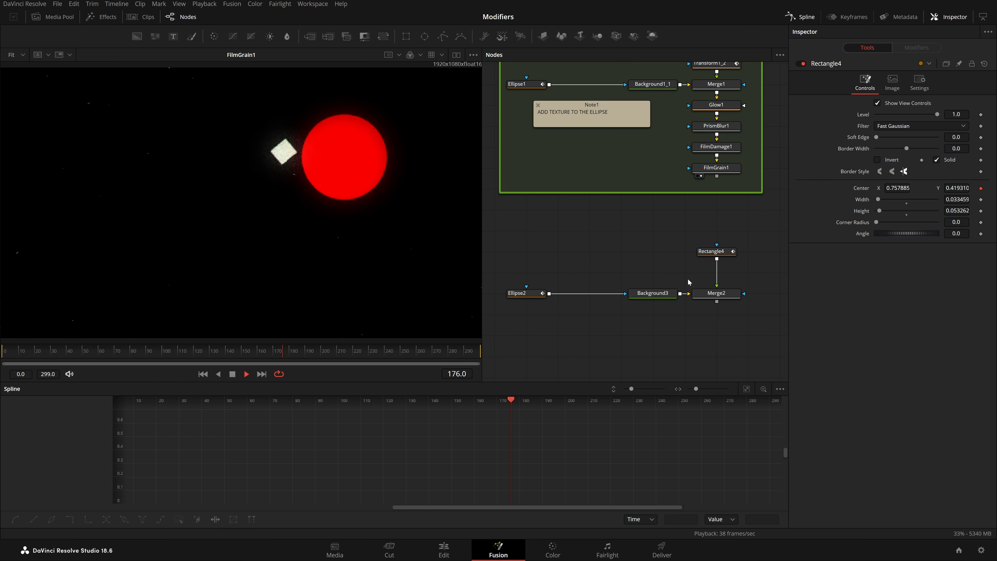
{"action": "left_click", "coordinate": [700, 301]}
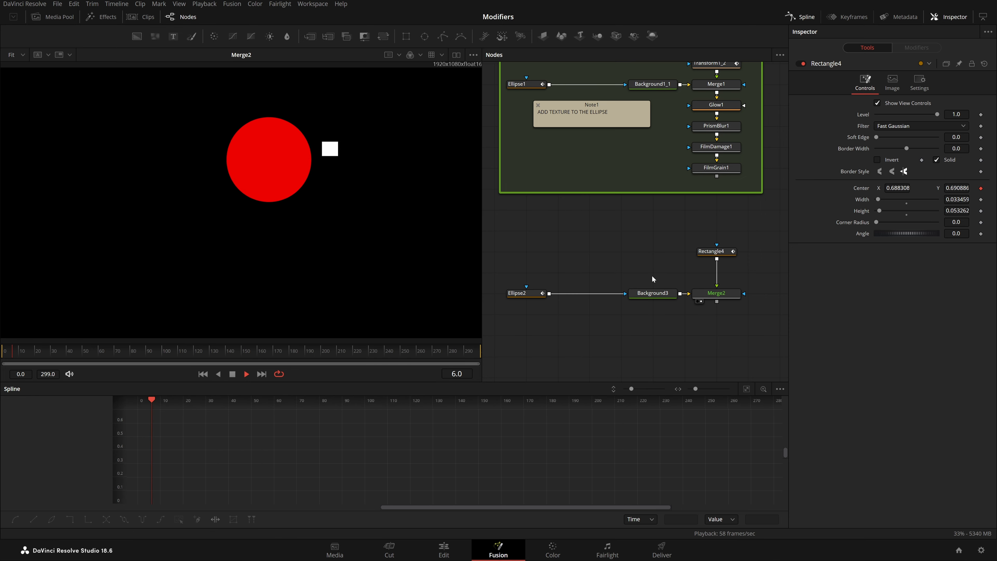
Test a manual rotation of Rectangle4 and drive its own Angle with the expression time/10
{"action": "left_click", "coordinate": [711, 251]}
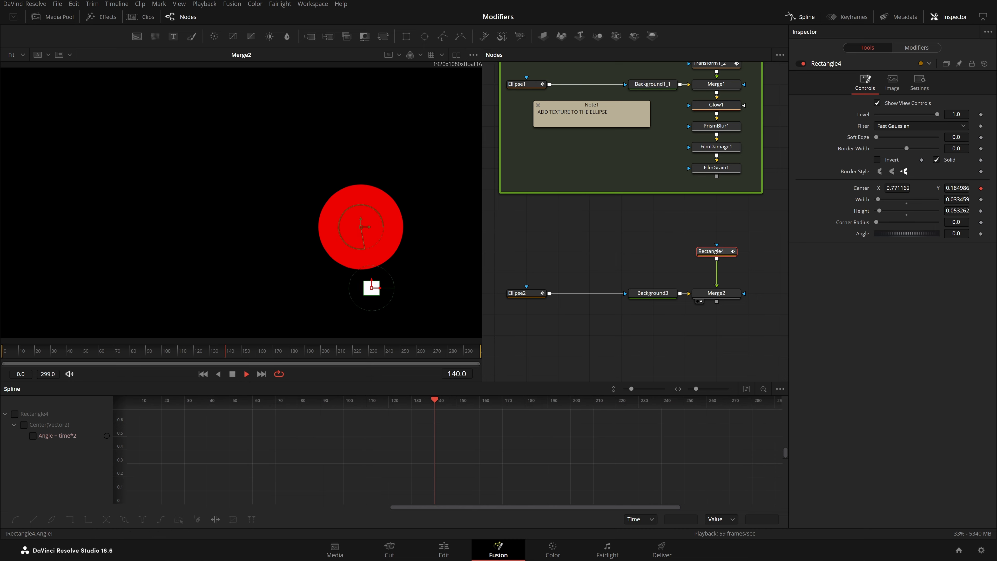
{"action": "mouse_move", "coordinate": [906, 237]}
{"action": "left_mouse_down"}
{"action": "mouse_move", "coordinate": [921, 237]}
{"action": "mouse_move", "coordinate": [906, 238]}
{"action": "left_mouse_up"}
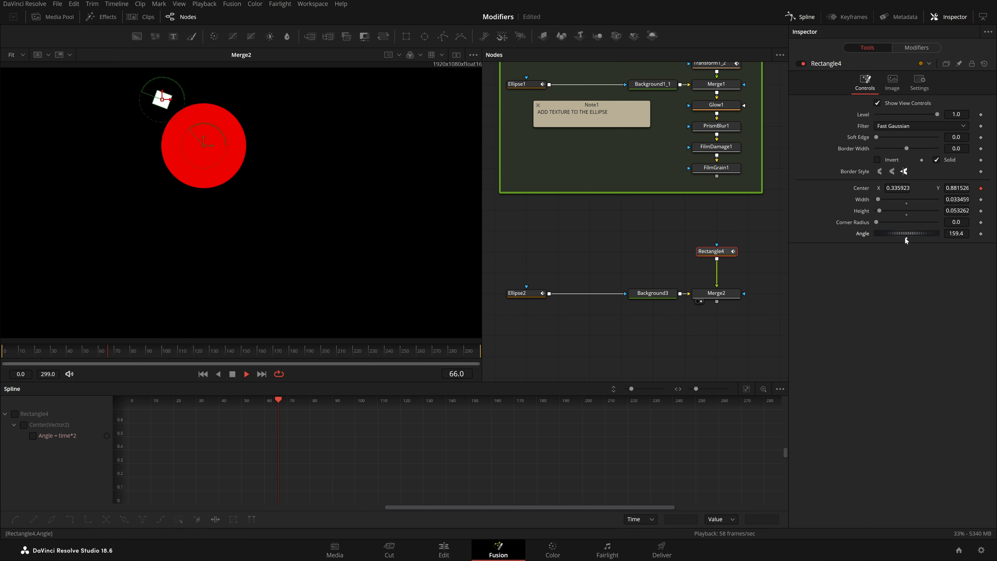
{"action": "left_click", "coordinate": [907, 239]}
{"action": "double_click", "coordinate": [957, 234]}
{"action": "type", "text": "="}
{"action": "key", "text": "Tab"}
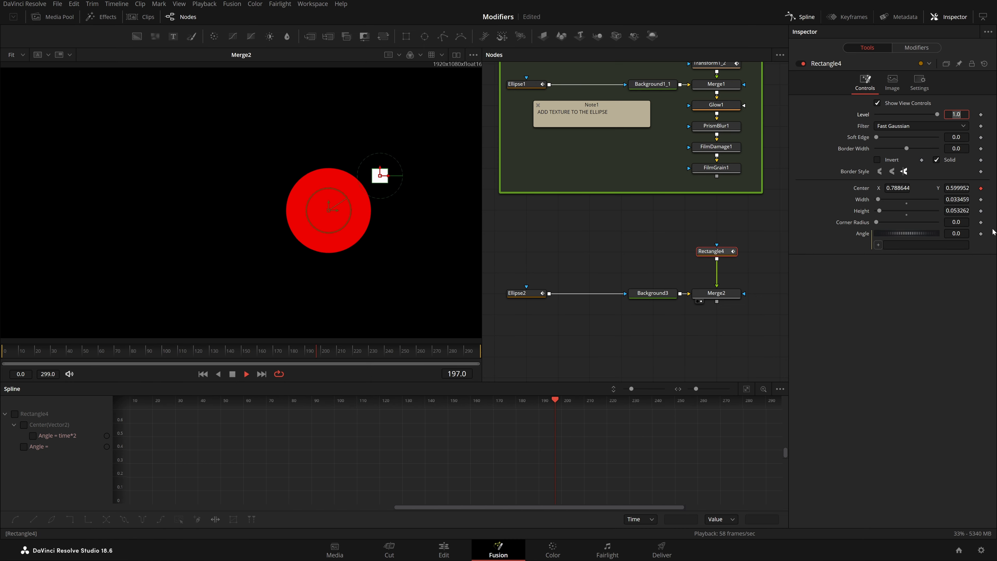
{"action": "left_click", "coordinate": [926, 246]}
{"action": "type", "text": "time/10"}
{"action": "key", "text": "Tab"}
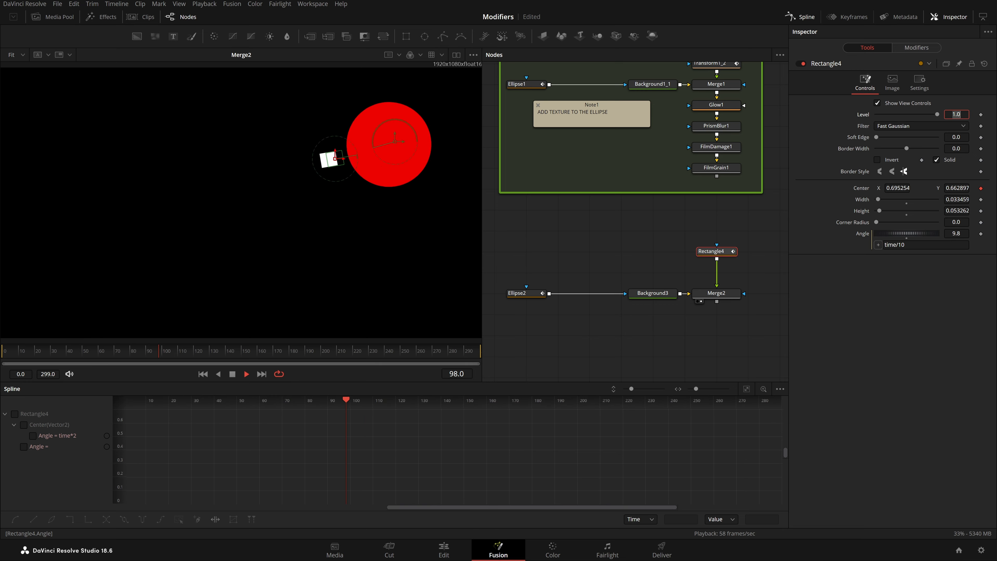
Speed up Rectangle4's spin by changing its Angle expression, trying time and time*2 before settling on time*8
{"action": "left_click", "coordinate": [921, 245]}
{"action": "key", "text": "BackSpace"}
{"action": "key", "text": "BackSpace"}
{"action": "key", "text": "BackSpace"}
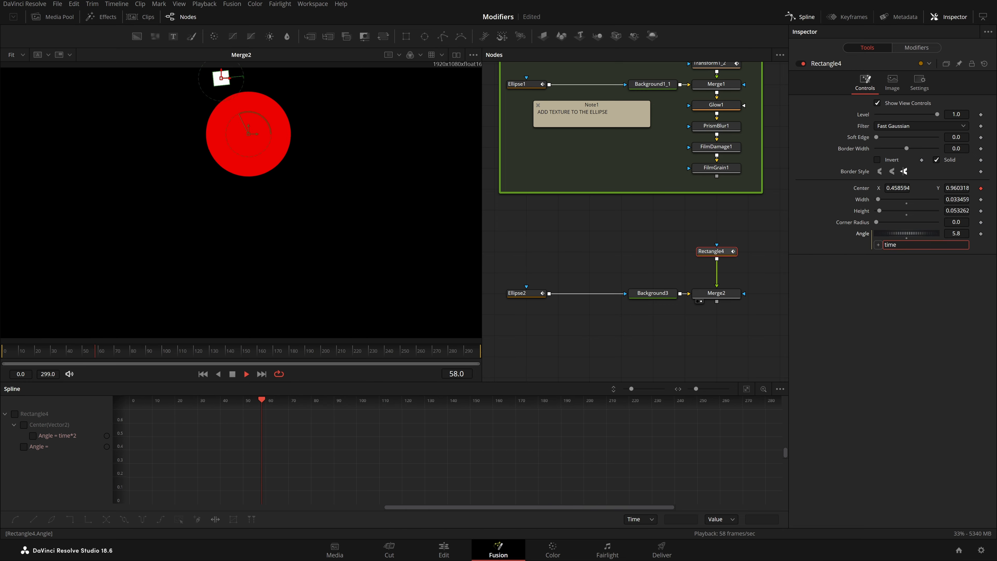
{"action": "key", "text": "Tab"}
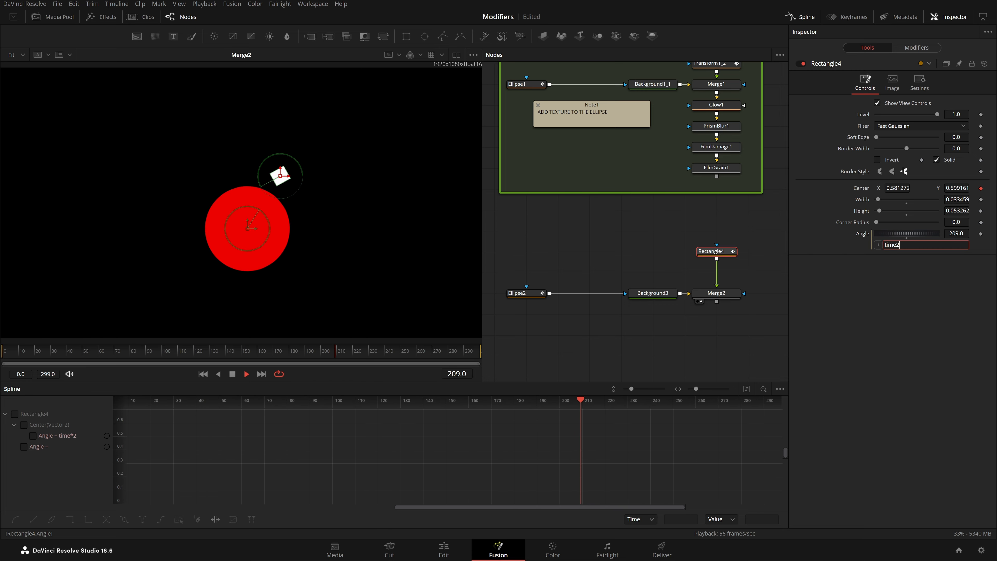
{"action": "left_click", "coordinate": [915, 244]}
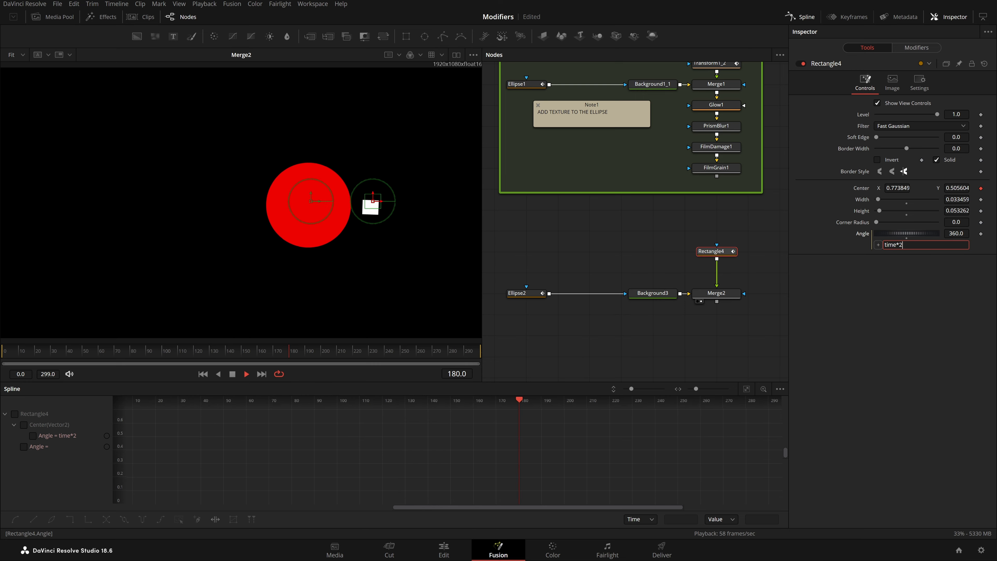
{"action": "type", "text": "*"}
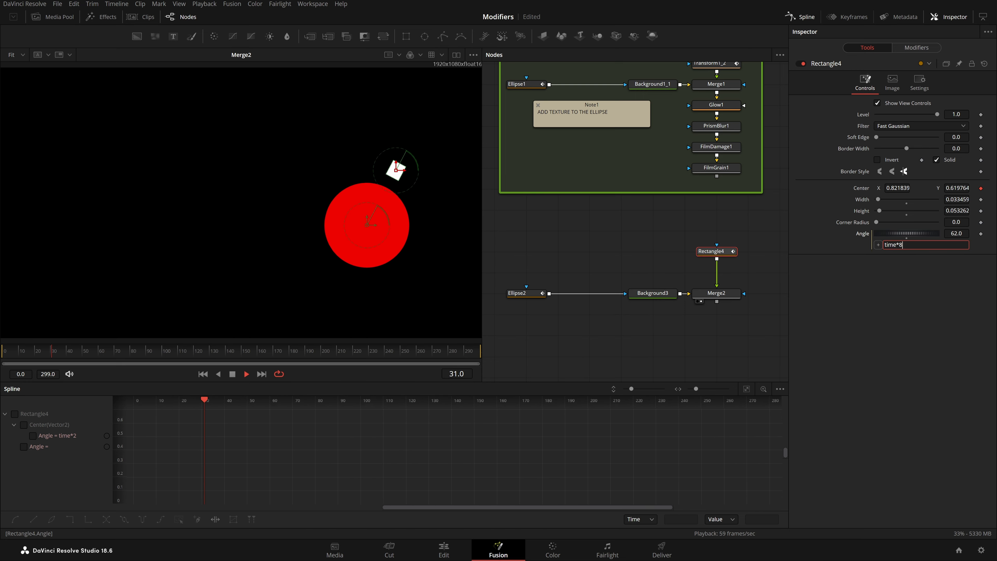
{"action": "key", "text": "Tab"}
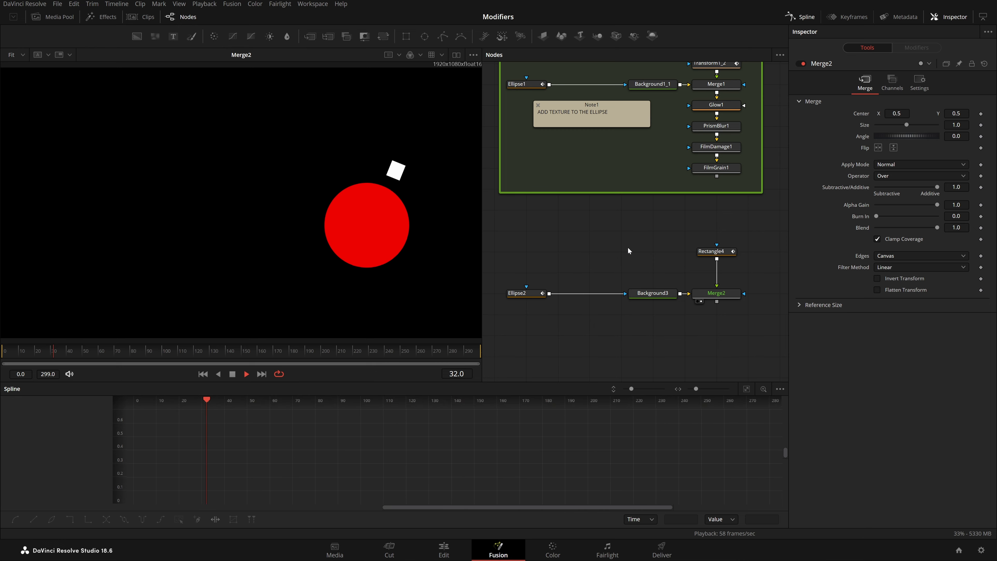
Add a Glow node after Merge2
{"action": "mouse_move", "coordinate": [677, 267]}
{"action": "left_mouse_down"}
{"action": "mouse_move", "coordinate": [655, 240]}
{"action": "mouse_move", "coordinate": [679, 261]}
{"action": "left_mouse_up"}
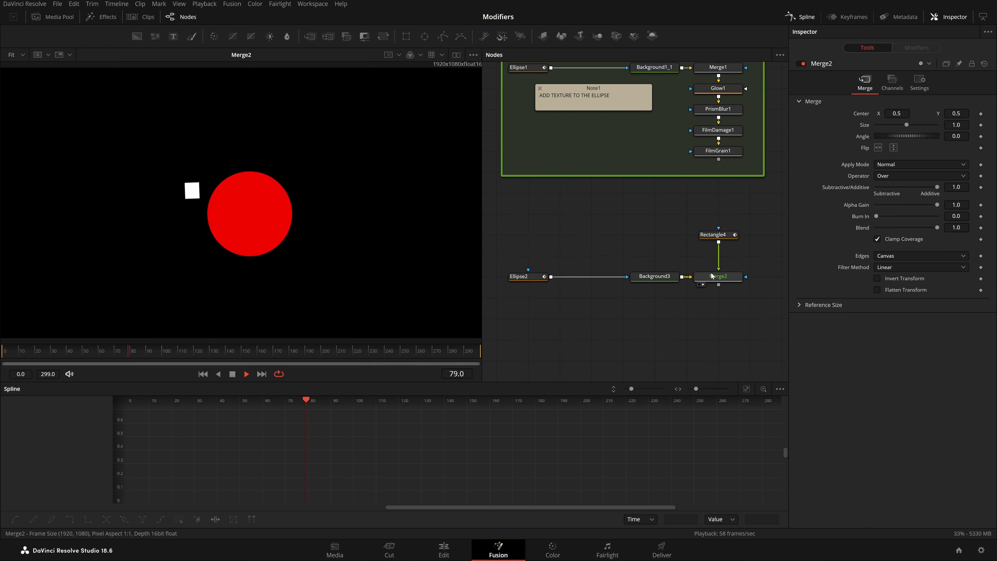
{"action": "left_click", "coordinate": [712, 277]}
{"action": "key", "text": "shift+space"}
{"action": "type", "text": "glow"}
{"action": "key", "text": "Return"}
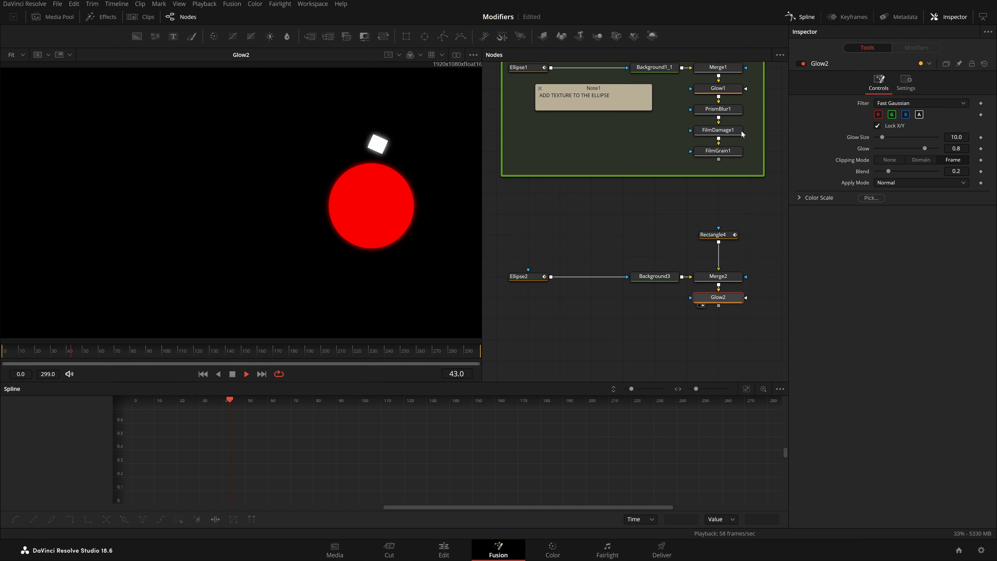
Compare the new Glow node's settings with Glow1 and delete the new node
{"action": "left_click", "coordinate": [720, 88]}
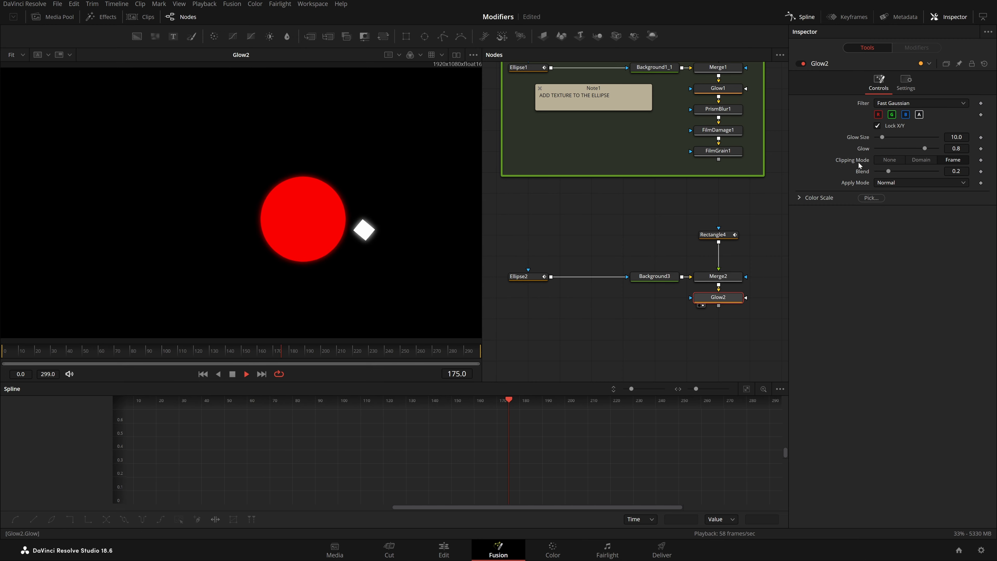
{"action": "left_click", "coordinate": [718, 88]}
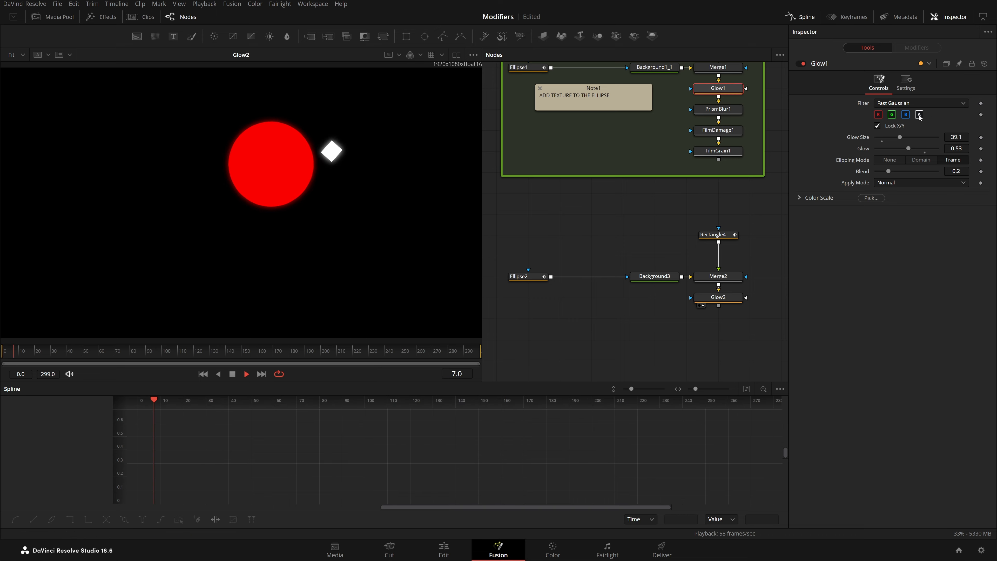
{"action": "left_click", "coordinate": [718, 297]}
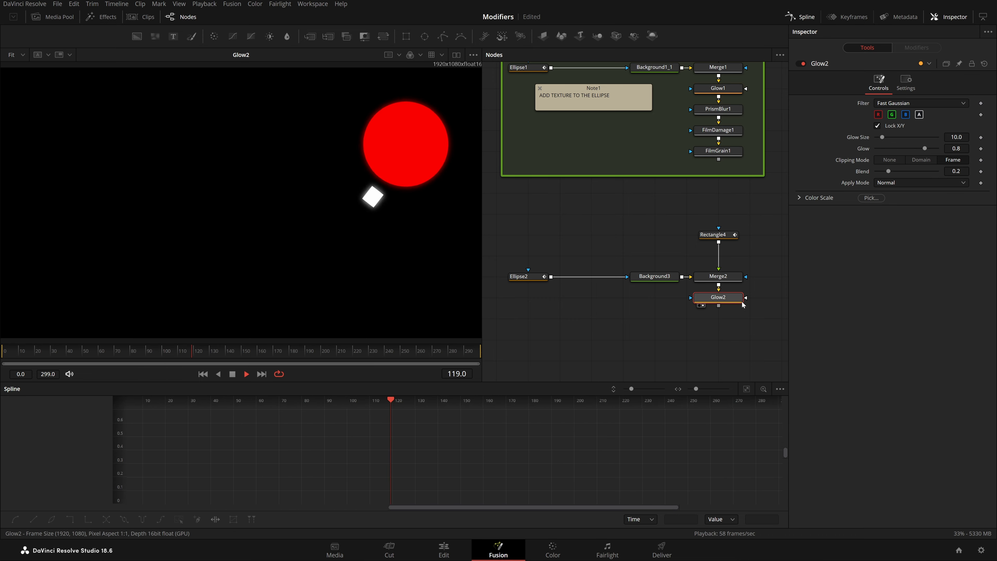
{"action": "key", "text": "Delete"}
Duplicate Glow1, PrismBlur1, FilmDamage1 and FilmGrain1 after Merge2 and view the output of the copied film grain node
{"action": "left_click_drag", "start_coordinate": [728, 162], "coordinate": [695, 83]}
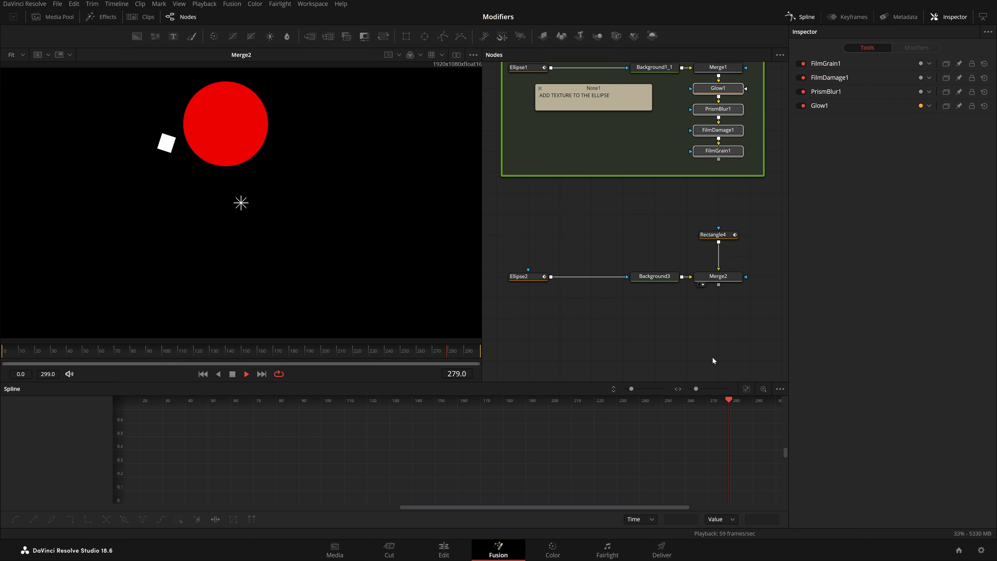
{"action": "key", "text": "ctrl+c"}
{"action": "key", "text": "ctrl+v"}
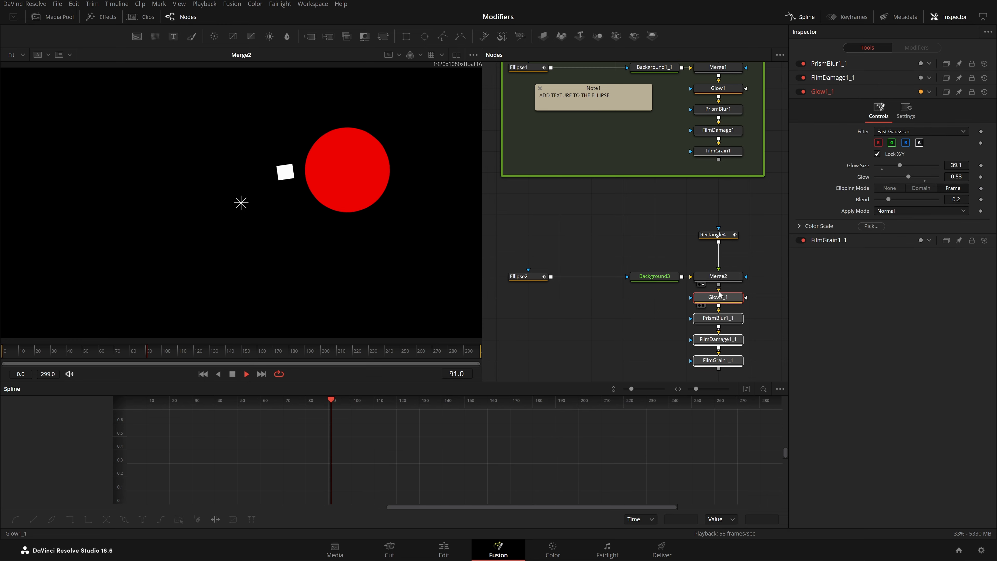
{"action": "key", "text": "2"}
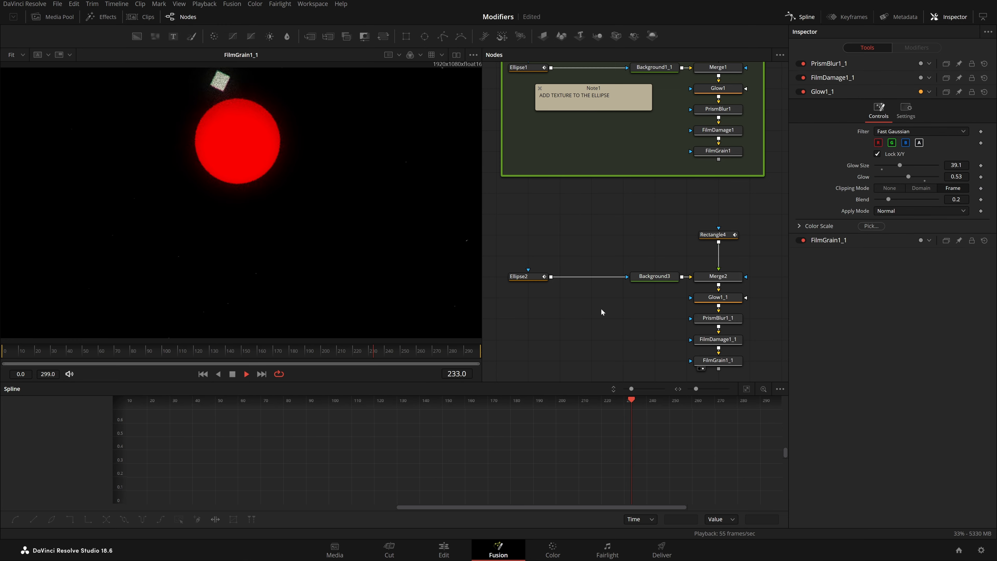
Inspect the settings of the copied glow, prism blur, film damage and film grain nodes, viewing the output of the last two
{"action": "left_click_drag", "start_coordinate": [601, 312], "coordinate": [588, 278]}
{"action": "left_click", "coordinate": [714, 269]}
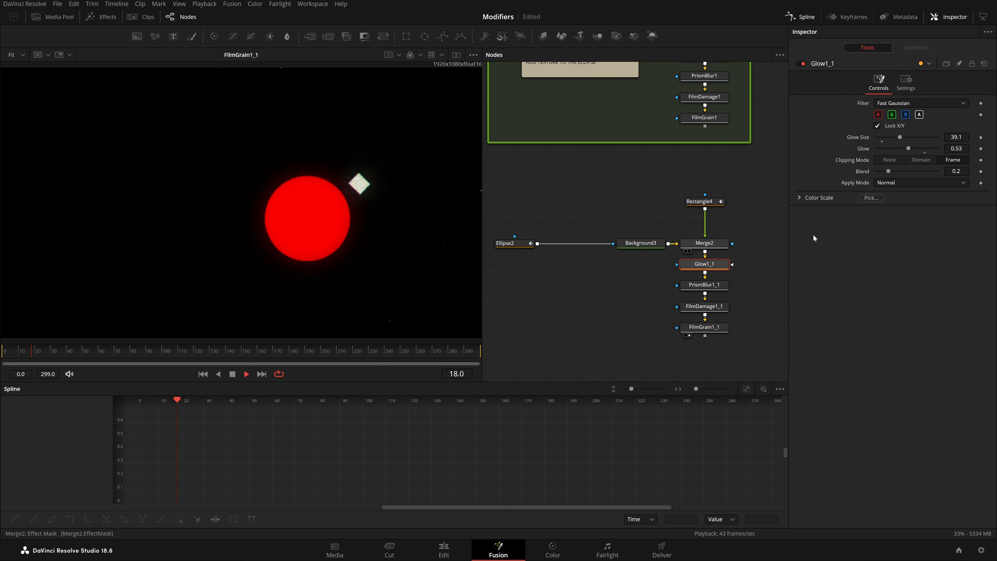
{"action": "left_click", "coordinate": [798, 198]}
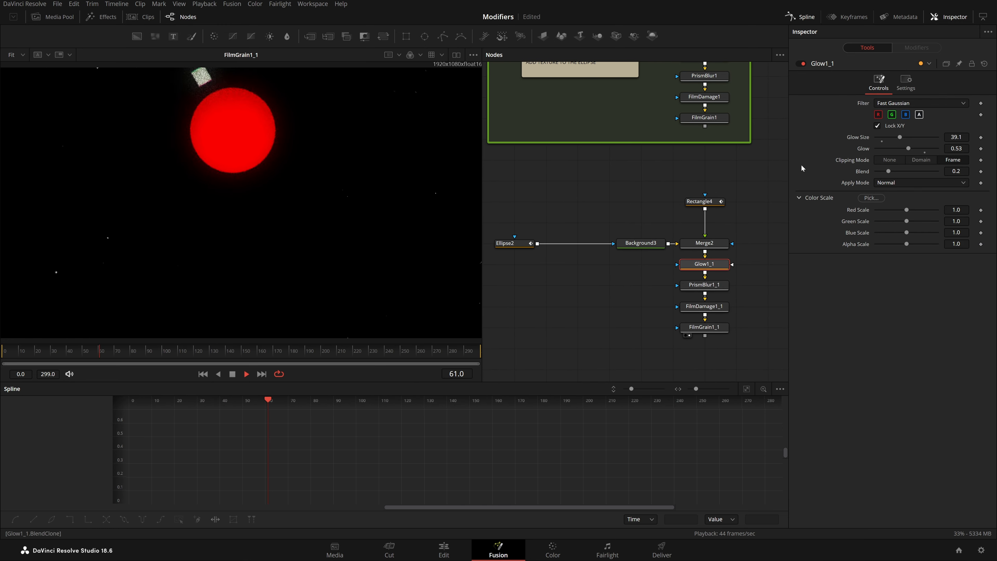
{"action": "left_click", "coordinate": [721, 287]}
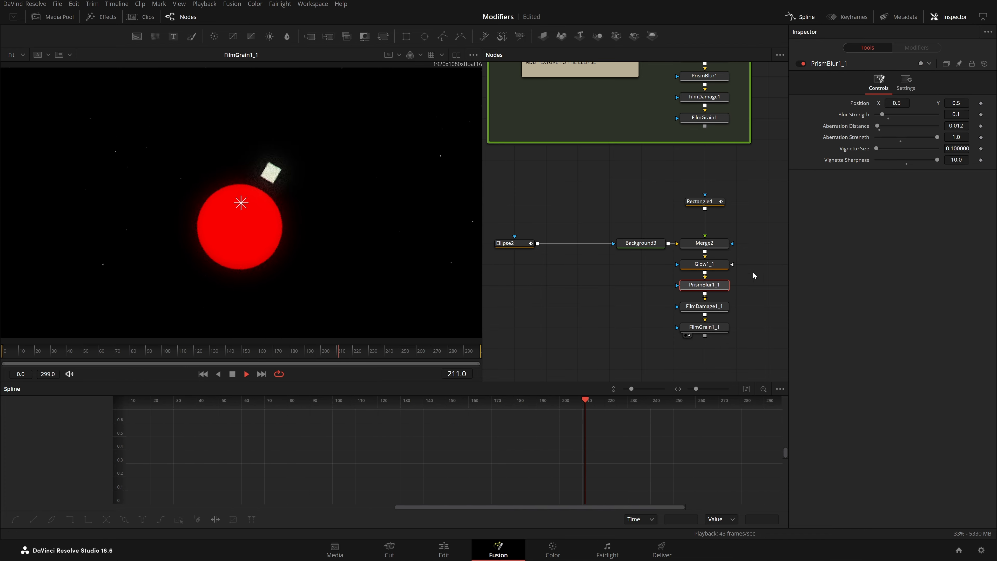
{"action": "left_click", "coordinate": [697, 306]}
{"action": "key", "text": "1"}
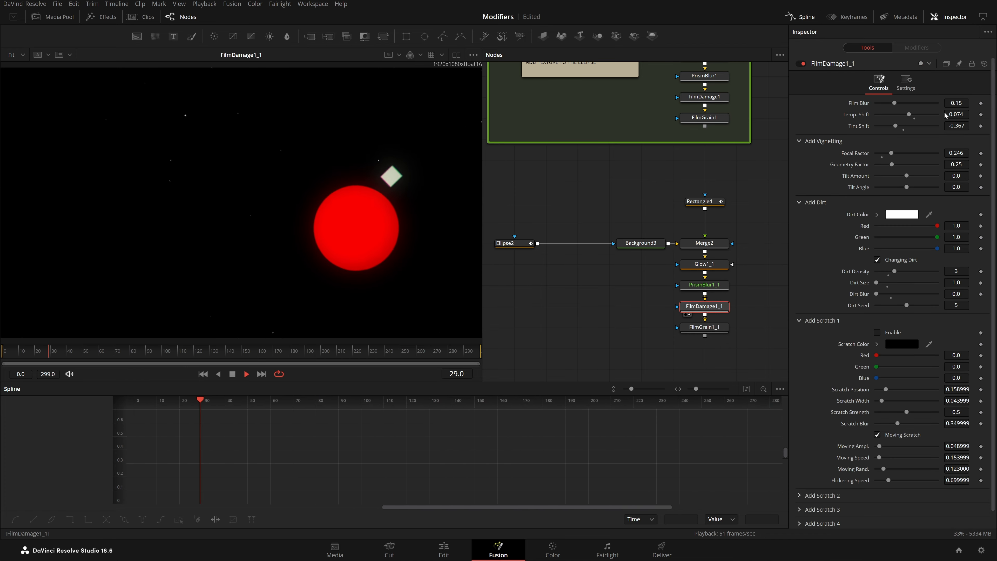
{"action": "scroll", "coordinate": [879, 264], "scroll_direction": "down", "scroll_amount": 2}
{"action": "left_click", "coordinate": [705, 327]}
{"action": "key", "text": "1"}
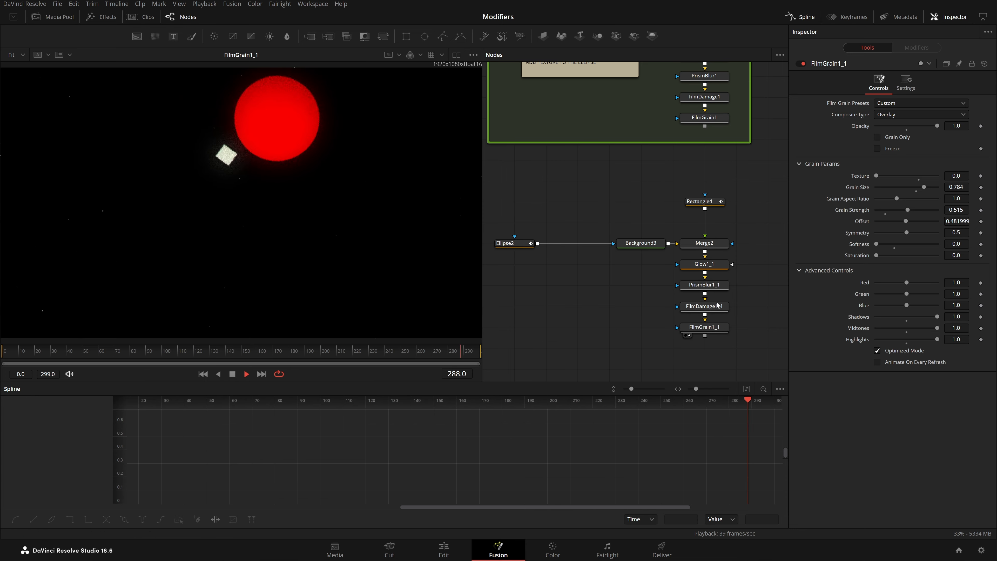
Place Ellipse2 above Background3 in the node graph, view Merge2's output, and select Ellipse2 together with Rectangle4
{"action": "left_click_drag", "start_coordinate": [520, 242], "coordinate": [649, 202]}
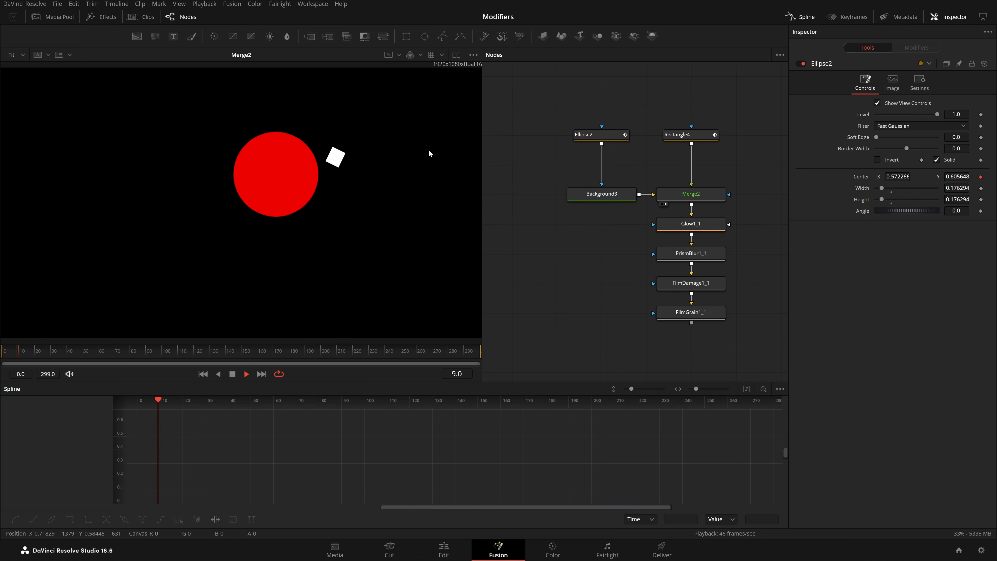
{"action": "left_click_drag", "start_coordinate": [591, 108], "coordinate": [749, 192]}
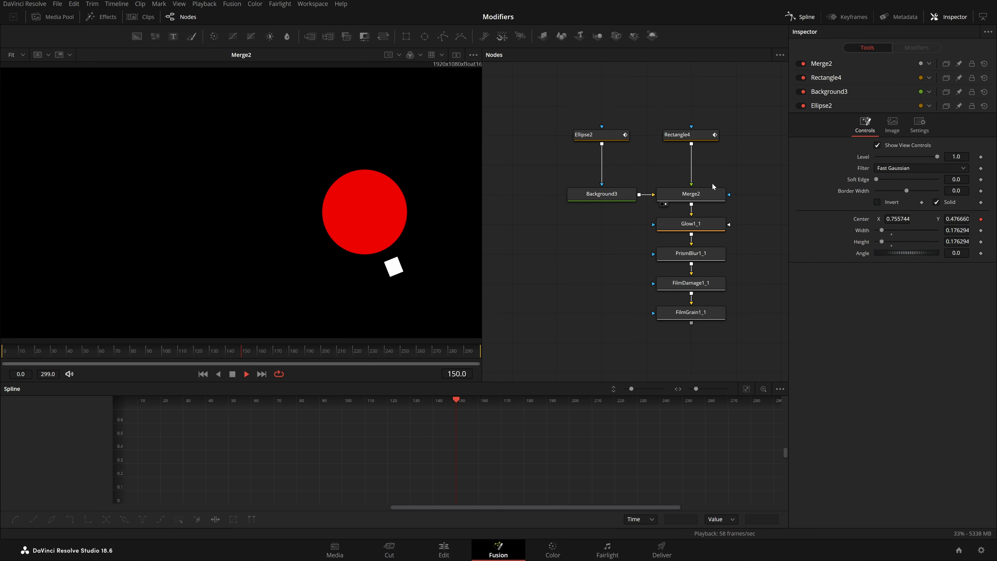
{"action": "left_click_drag", "start_coordinate": [581, 103], "coordinate": [716, 155]}
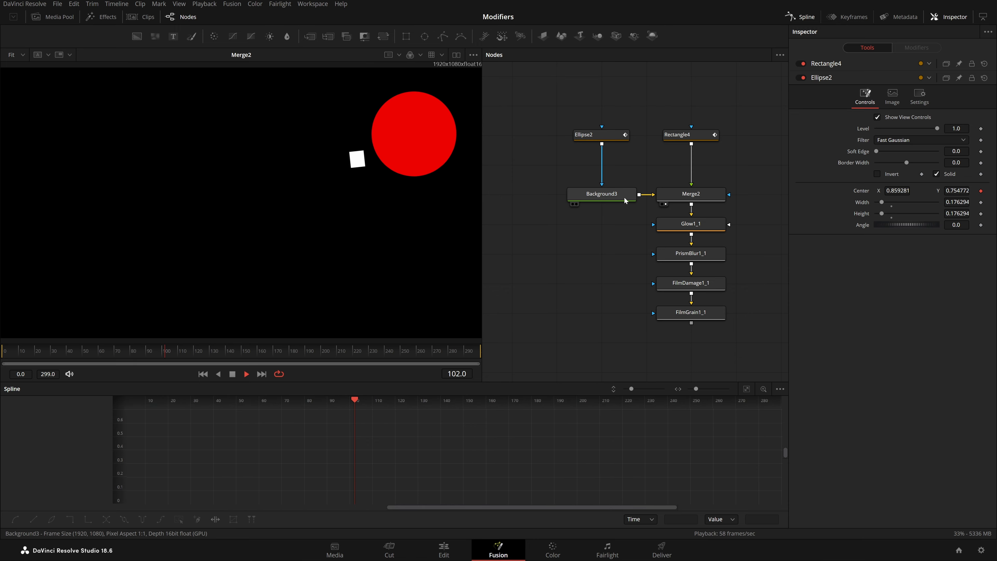
{"action": "left_click_drag", "start_coordinate": [562, 109], "coordinate": [715, 150]}
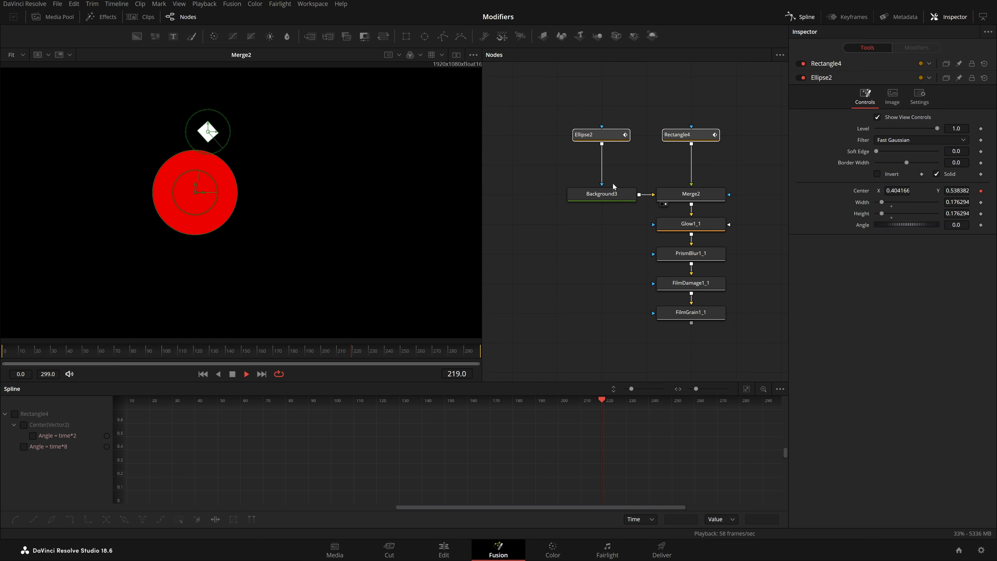
Reposition Background3 so it sits directly below Ellipse2, and view the output of FilmGrain1_1
{"action": "left_click_drag", "start_coordinate": [605, 191], "coordinate": [560, 209]}
{"action": "left_click_drag", "start_coordinate": [676, 192], "coordinate": [677, 192]}
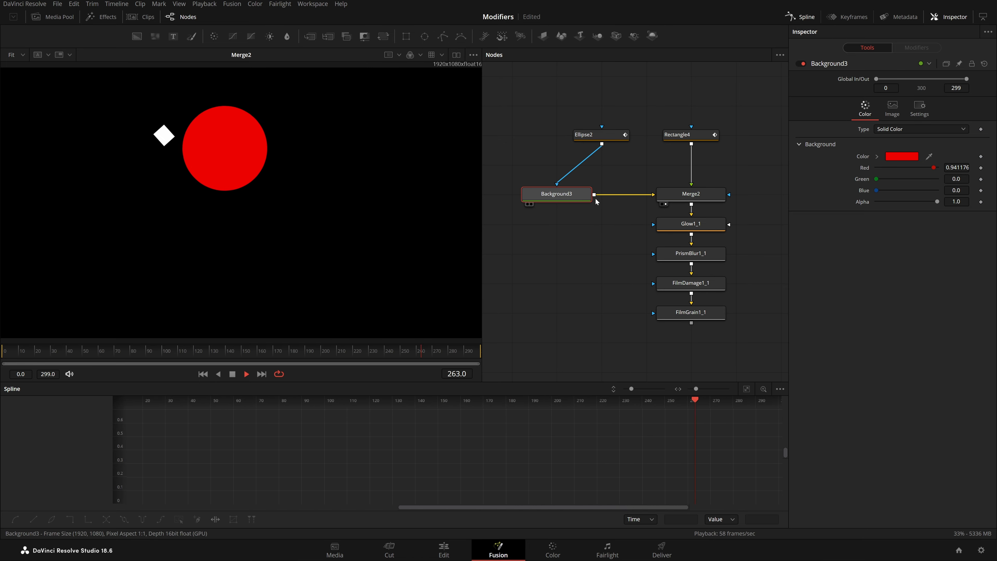
{"action": "left_click_drag", "start_coordinate": [588, 197], "coordinate": [633, 197]}
{"action": "left_click", "coordinate": [666, 323]}
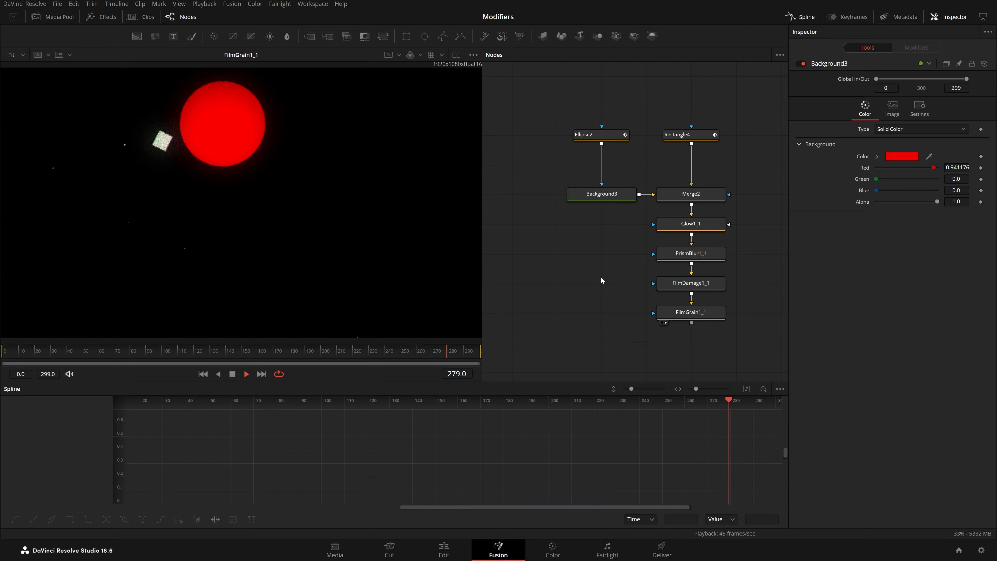
Add the comment "hey hello, subscibe!" and, after a blank line, "Fusion studios is da best!" to Rectangle4's Vector modifier
{"action": "left_click", "coordinate": [696, 136]}
{"action": "left_click", "coordinate": [909, 50]}
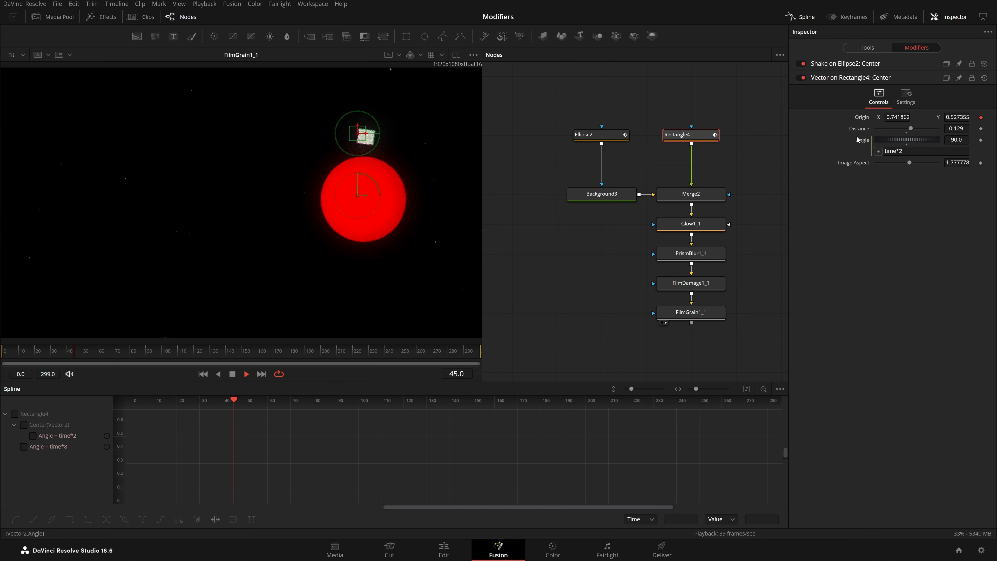
{"action": "left_click", "coordinate": [906, 96]}
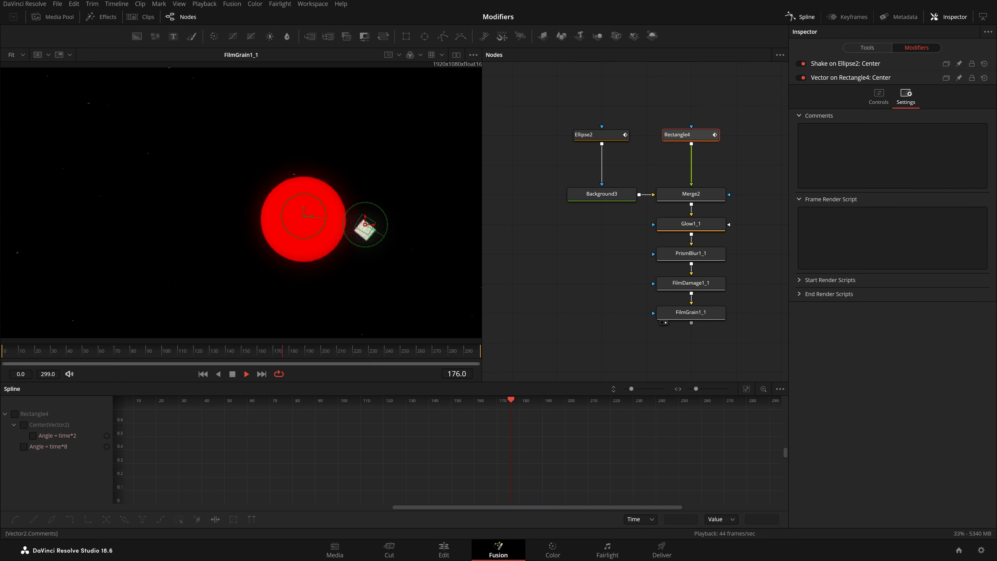
{"action": "left_click", "coordinate": [885, 148]}
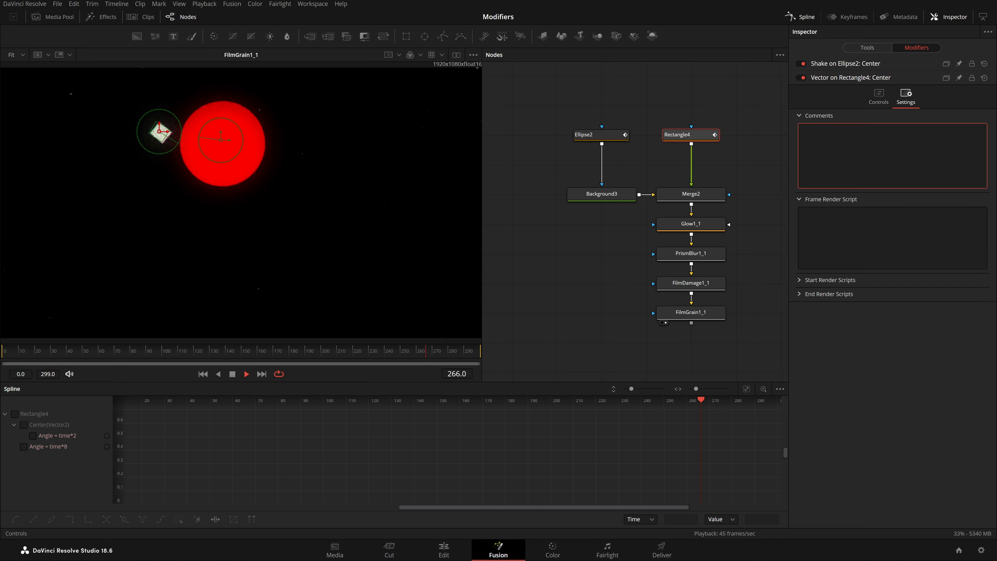
{"action": "type", "text": "hey hello, "}
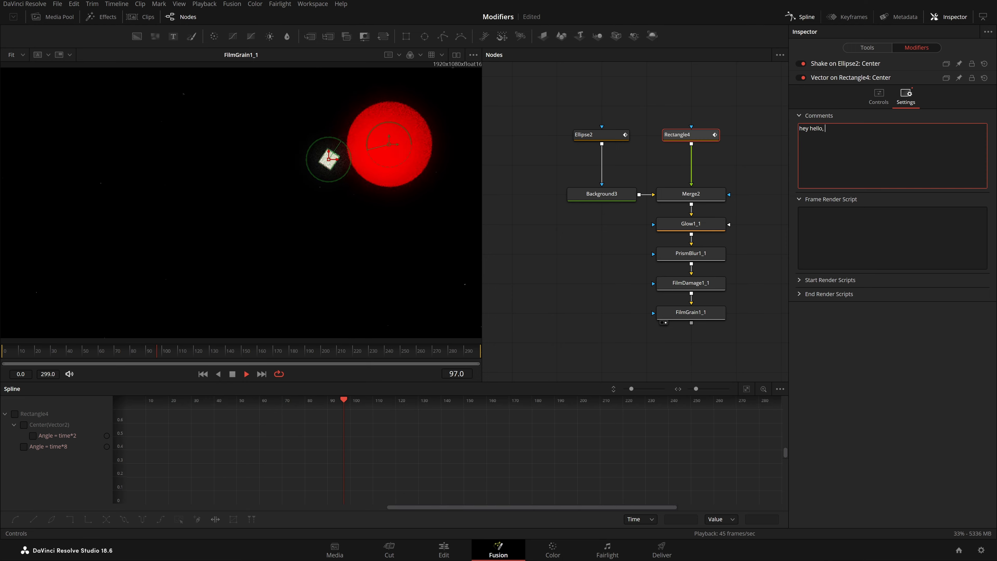
{"action": "type", "text": "subscibe!"}
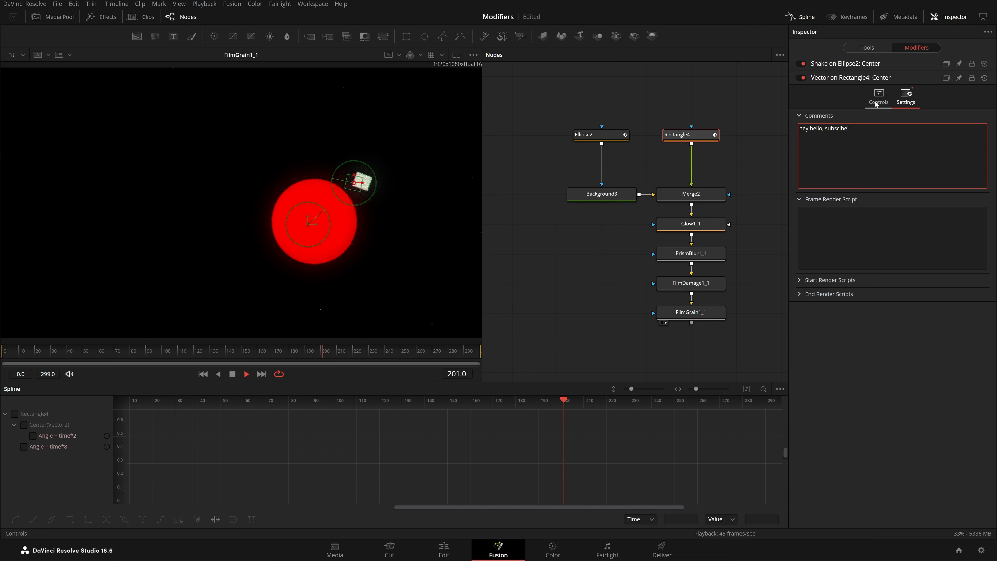
{"action": "key", "text": "Return"}
{"action": "key", "text": "Return"}
{"action": "type", "text": "Fusion studios is da best!"}
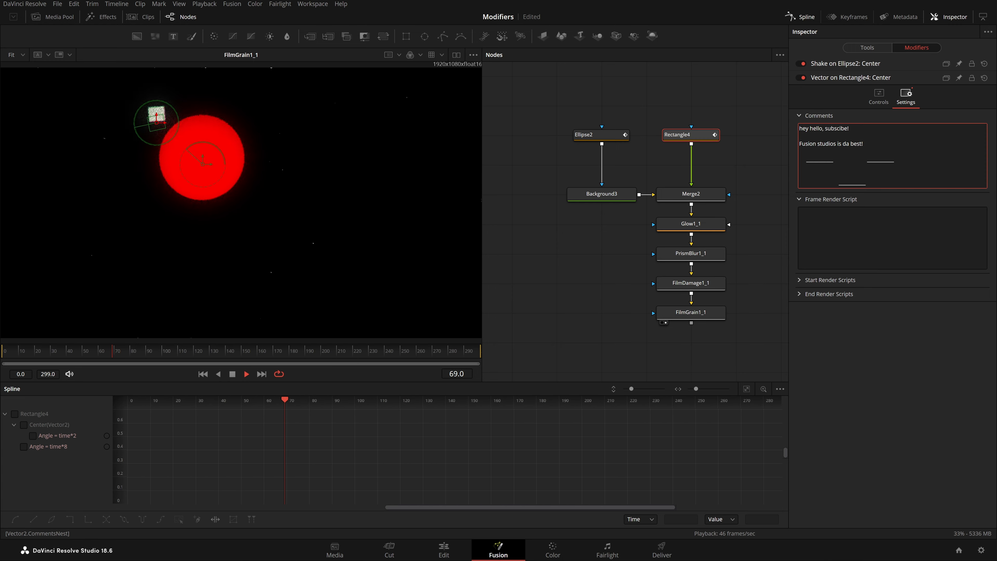
{"action": "key", "text": "Return"}
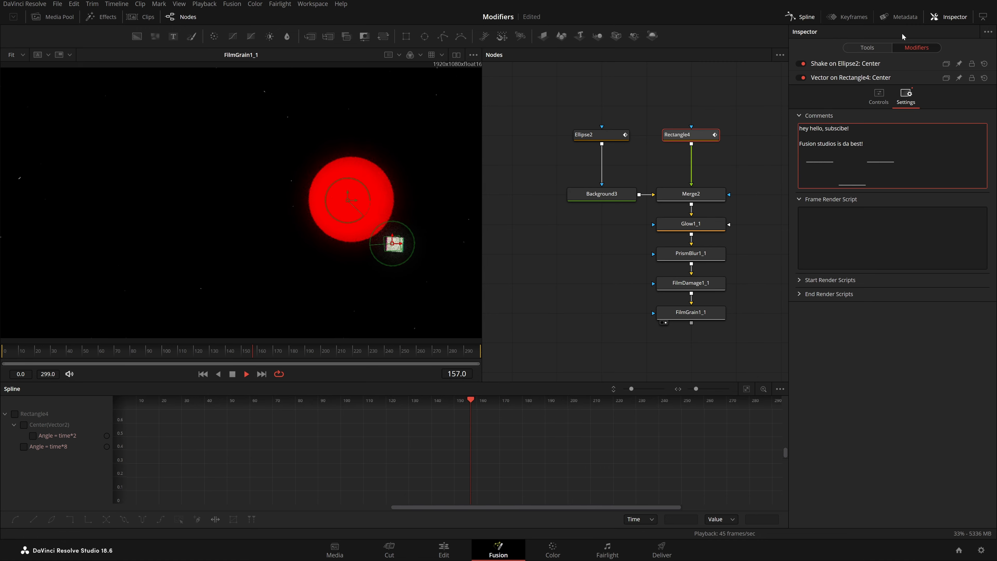
Check Rectangle4's own controls and the controls of its Vector modifier, then clear the node selection
{"action": "left_click", "coordinate": [867, 47]}
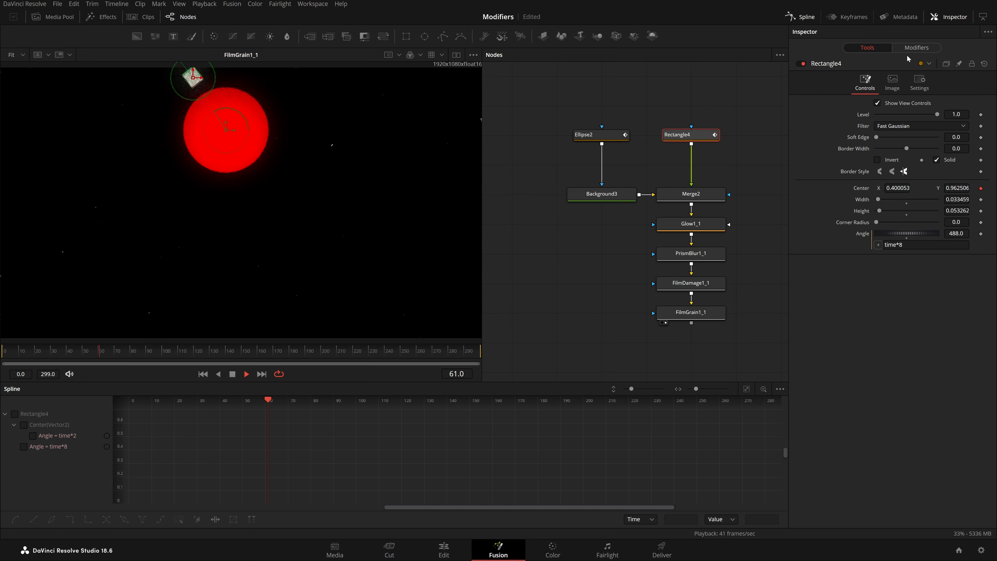
{"action": "left_click", "coordinate": [917, 47]}
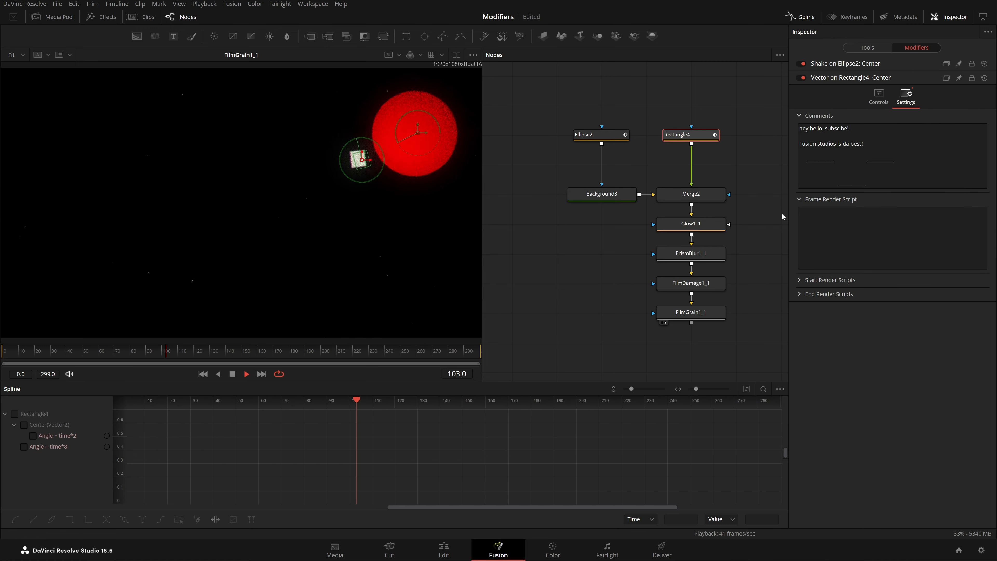
{"action": "left_click", "coordinate": [860, 78]}
{"action": "left_click", "coordinate": [878, 79]}
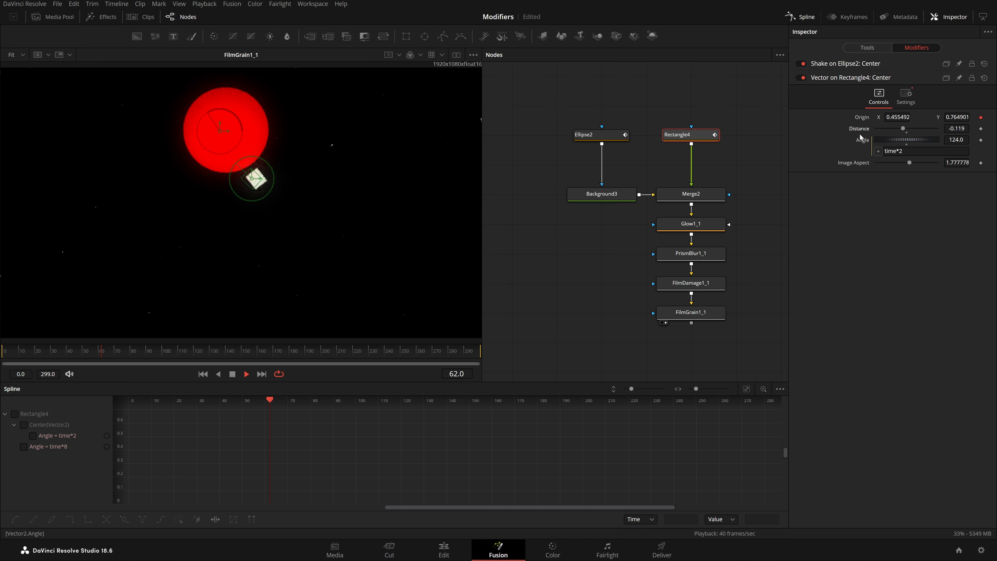
{"action": "left_click", "coordinate": [758, 211]}
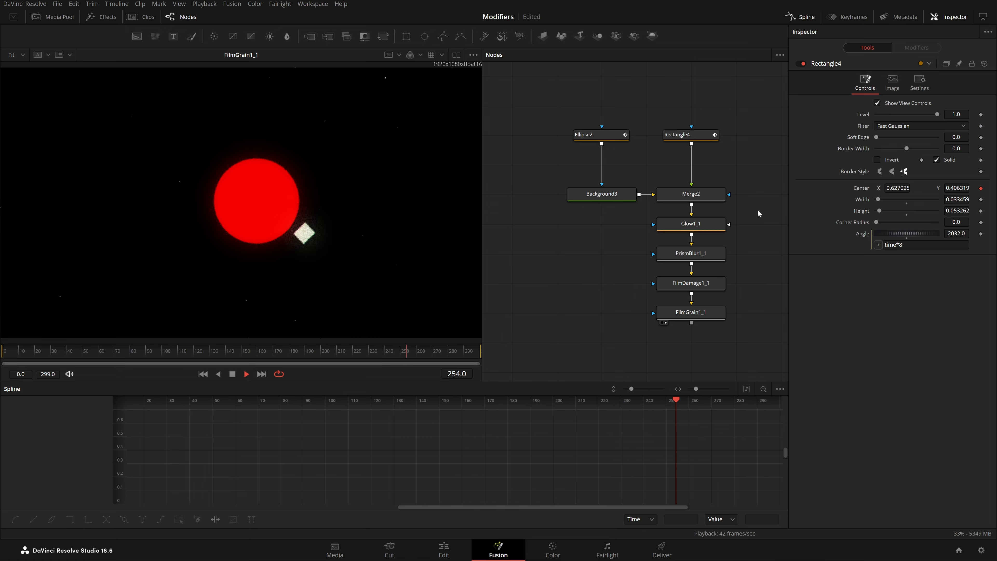